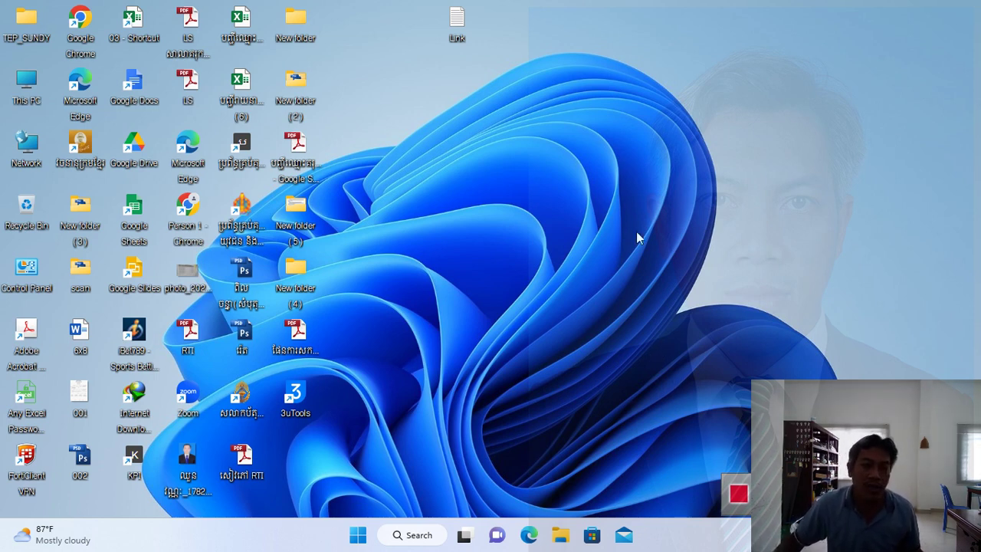
Open the IMG_1614 video from the Video Lesson\14-02-2023 folder on DATA (D:).
left_click(560, 535)
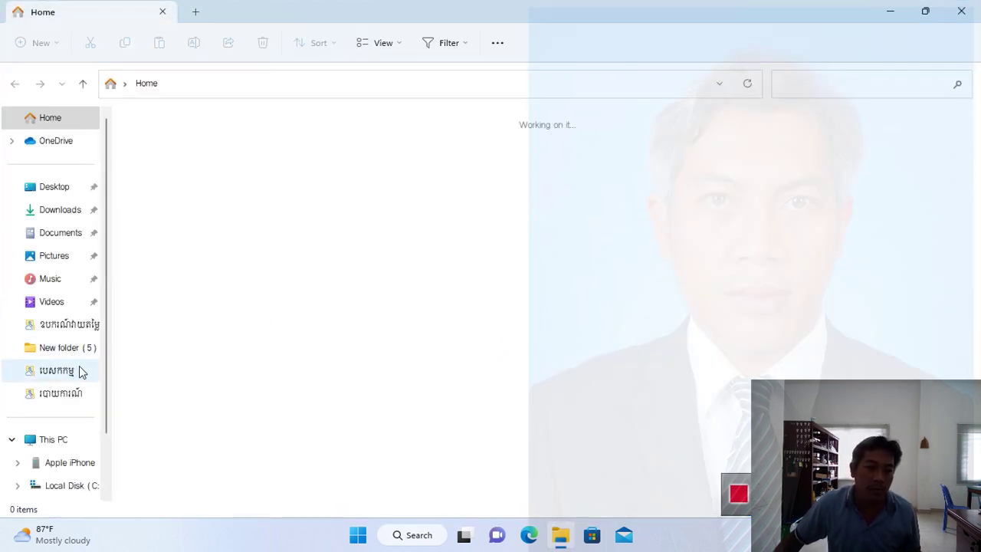
scroll(66, 381, "down", 2)
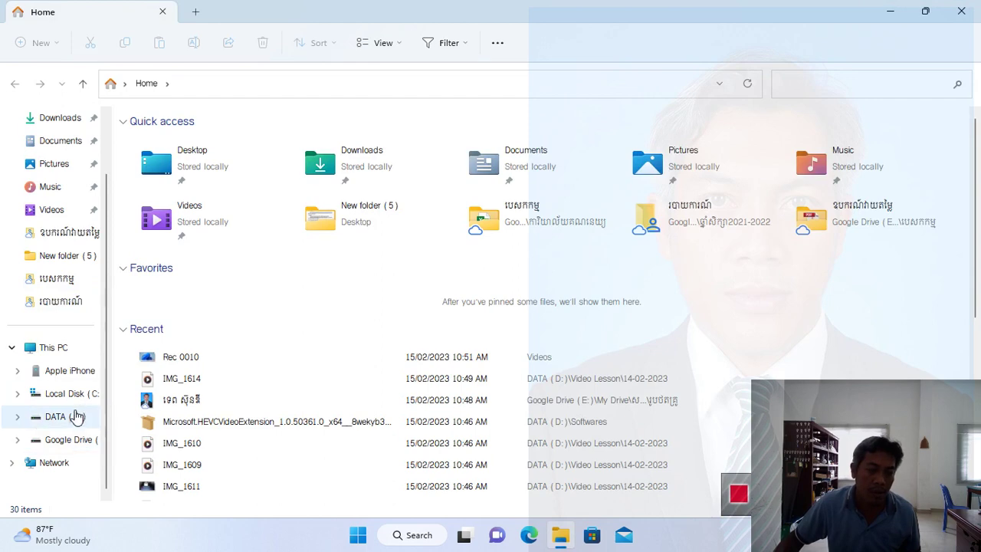
left_click(68, 416)
scroll(176, 429, "down", 1)
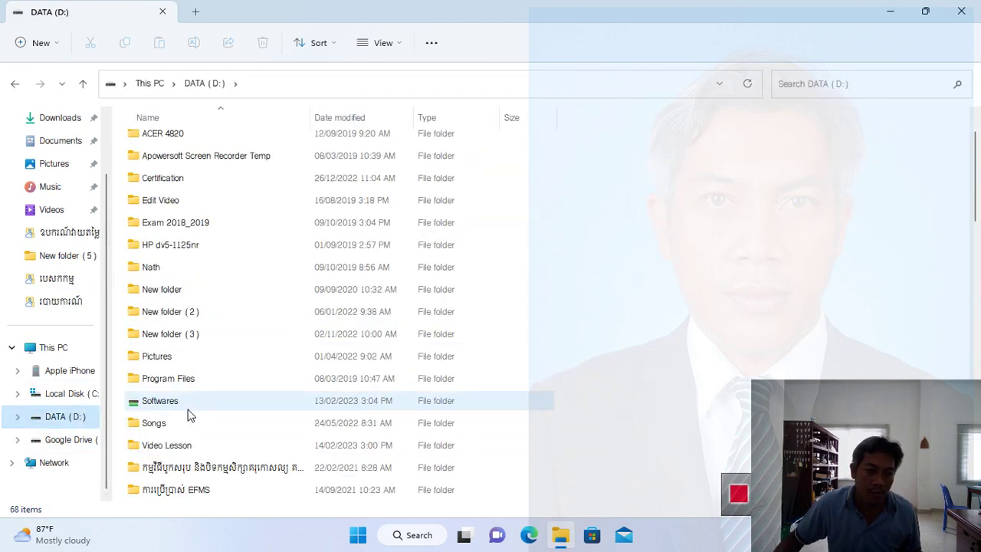
double_click(184, 443)
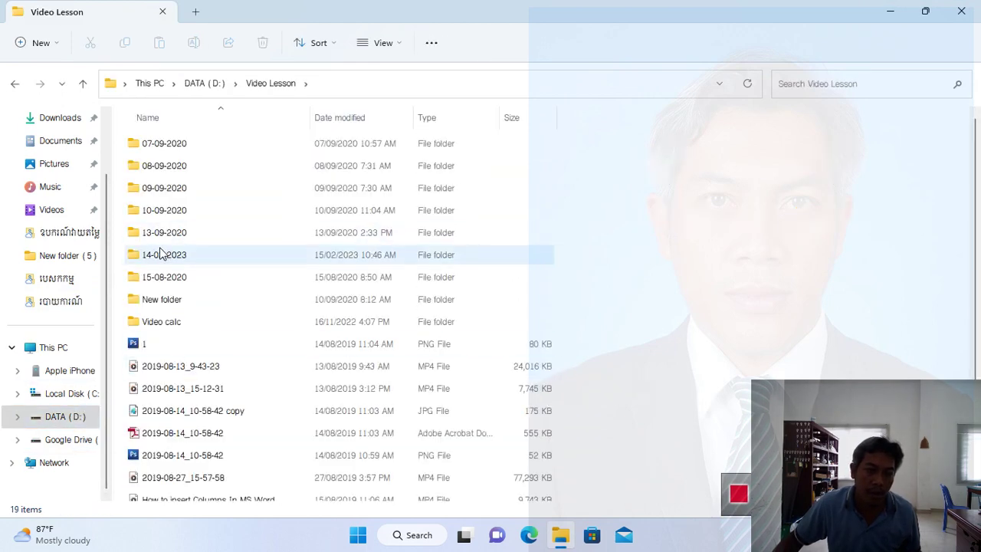
double_click(159, 253)
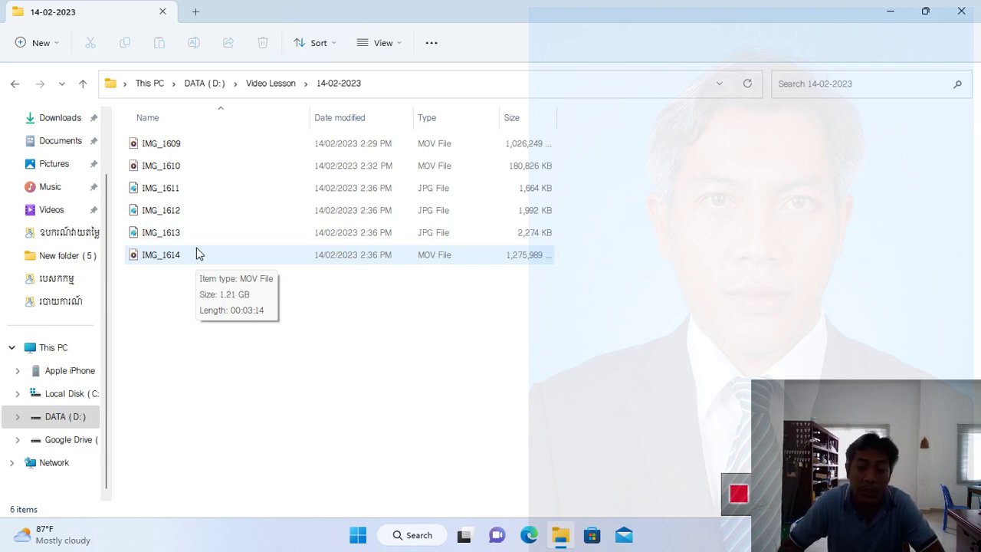
double_click(198, 254)
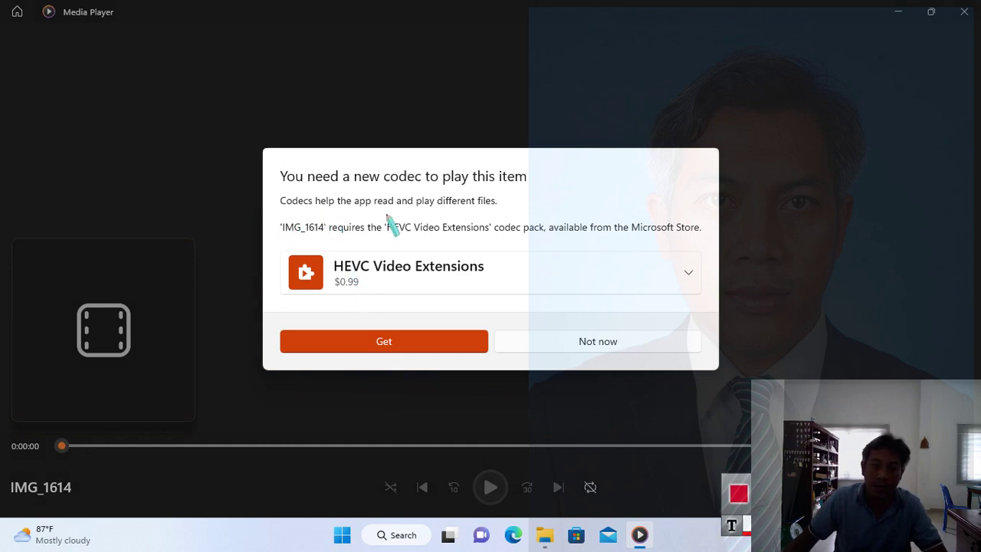
Circle the line about the required HEVC Video Extensions codec pack in red and clear the annotation.
mouse_move(273, 206)
left_mouse_down()
mouse_move(412, 258)
mouse_move(647, 253)
mouse_move(703, 222)
mouse_move(299, 205)
mouse_move(277, 219)
left_mouse_up()
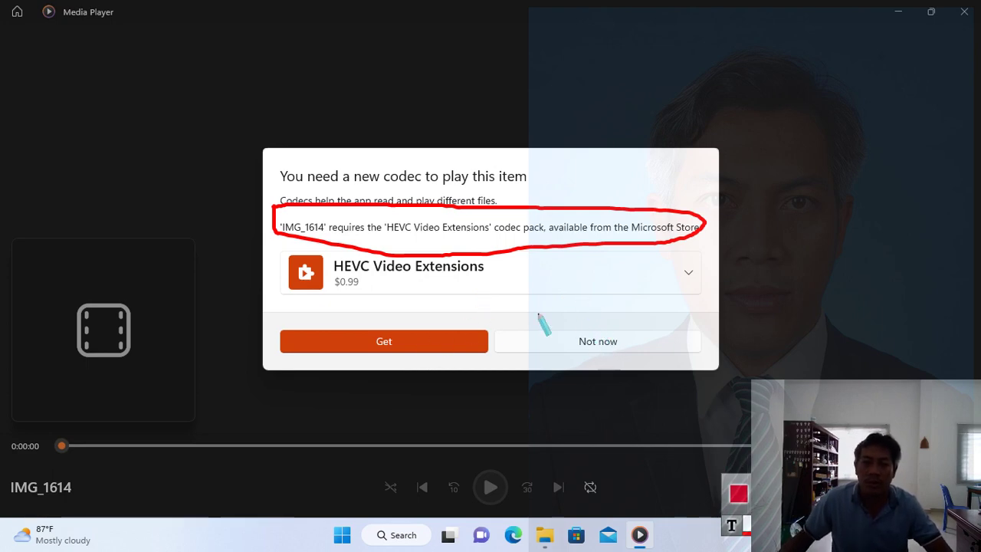
key("e")
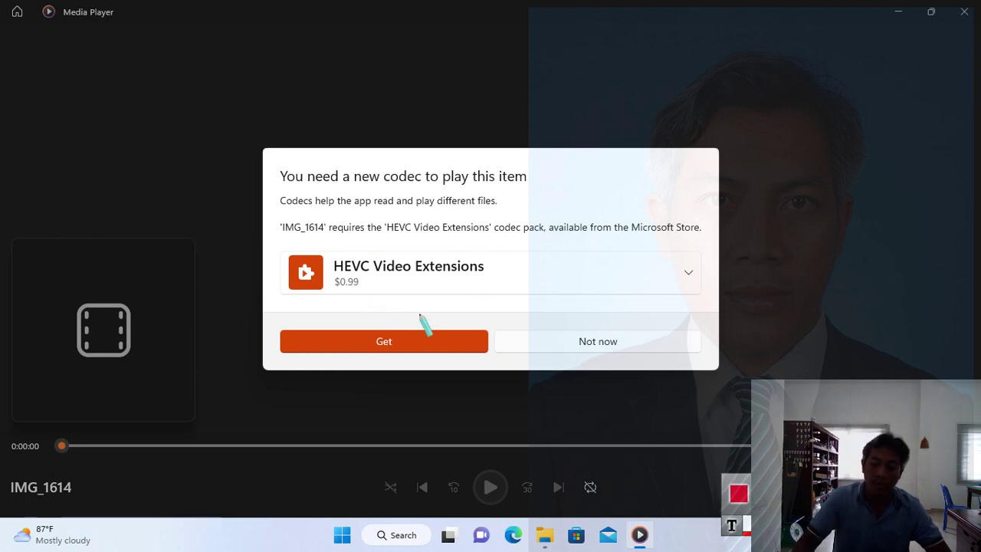
key("Escape")
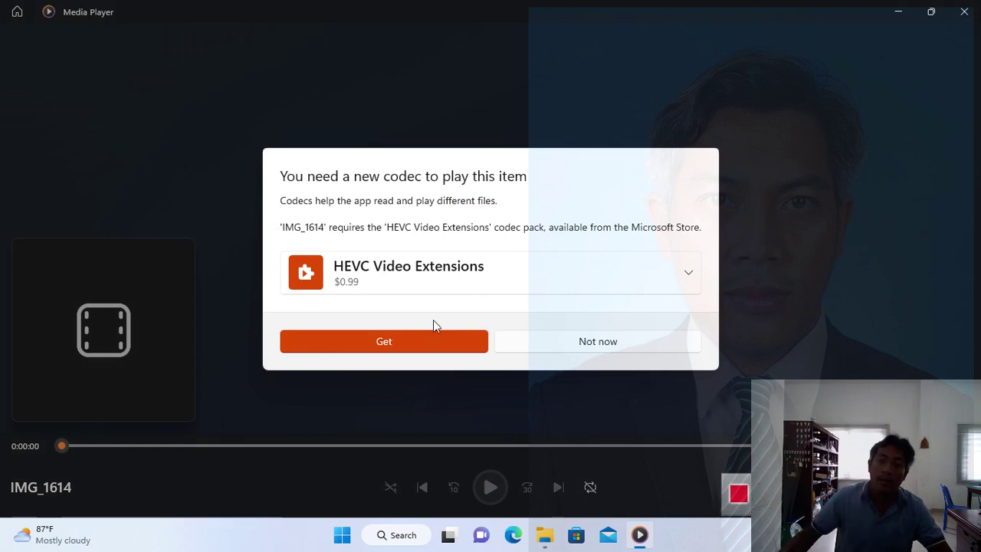
Decline getting the paid codec and try playing IMG_1614 further along its timeline before closing the player.
left_click(612, 340)
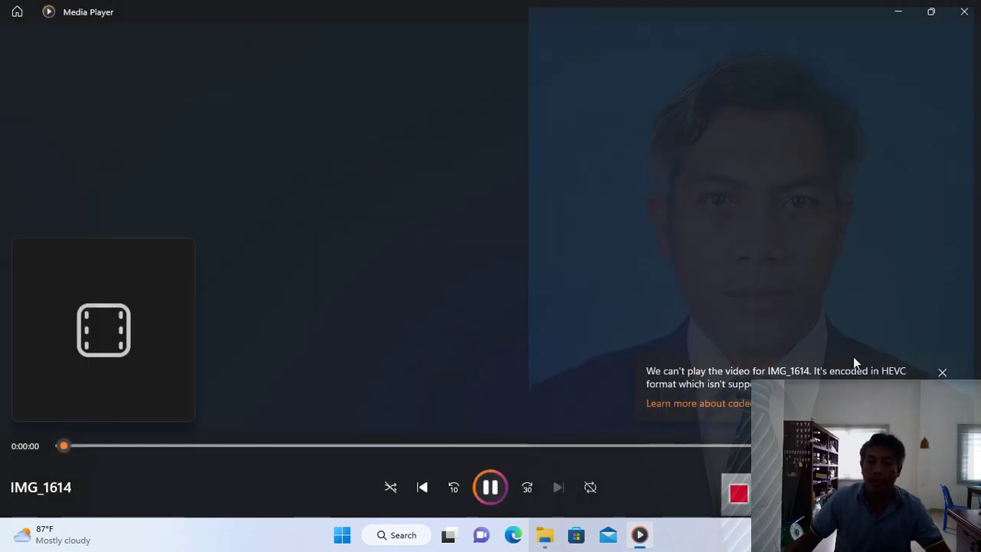
left_click(941, 372)
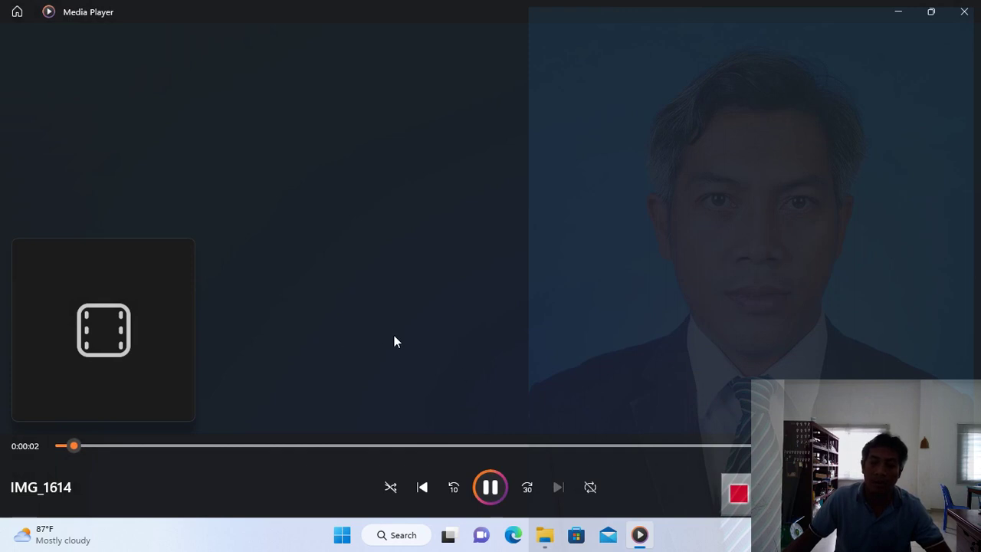
left_click(100, 445)
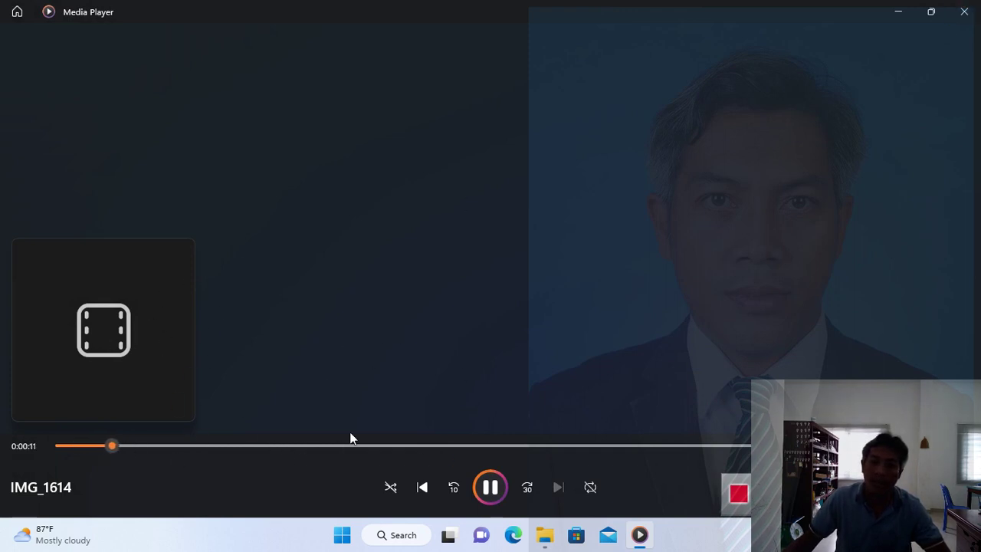
left_click(963, 11)
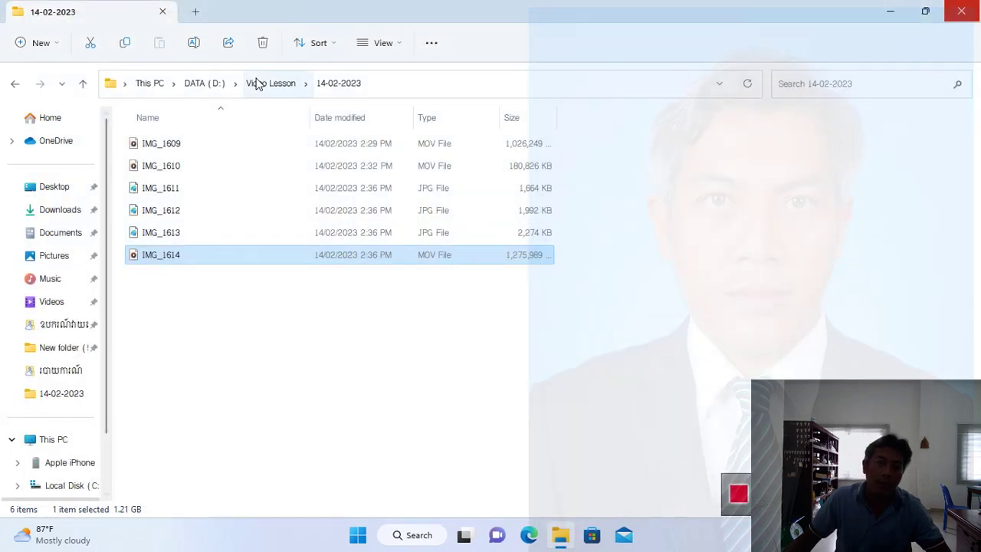
Select the Microsoft.HEVCVideoExtension_1.0.50361.0_x64__8wekyb3d8bbwe package in the Softwares folder on DATA (D:).
left_click(204, 85)
scroll(210, 387, "down", 3)
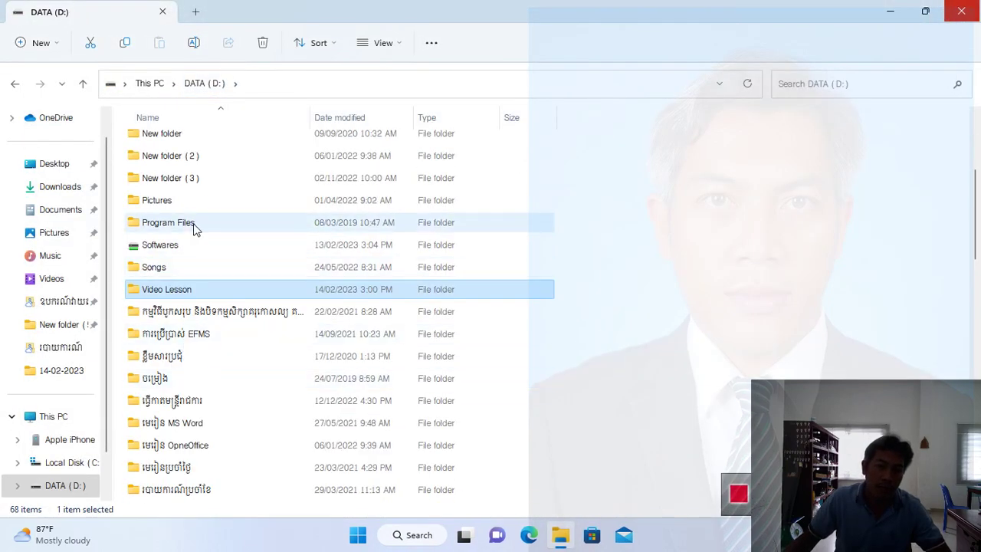
double_click(179, 245)
scroll(306, 306, "down", 8)
scroll(305, 305, "down", 10)
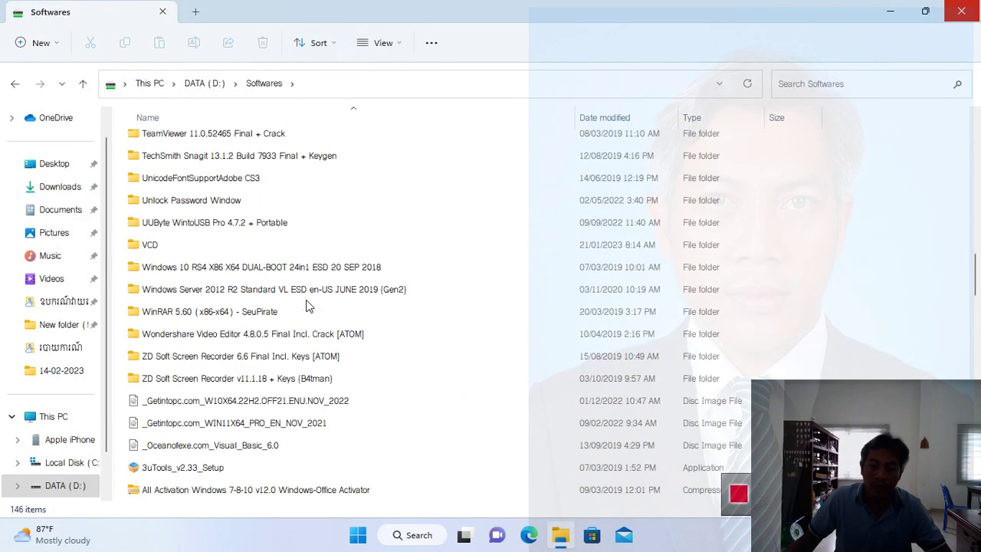
scroll(161, 276, "down", 10)
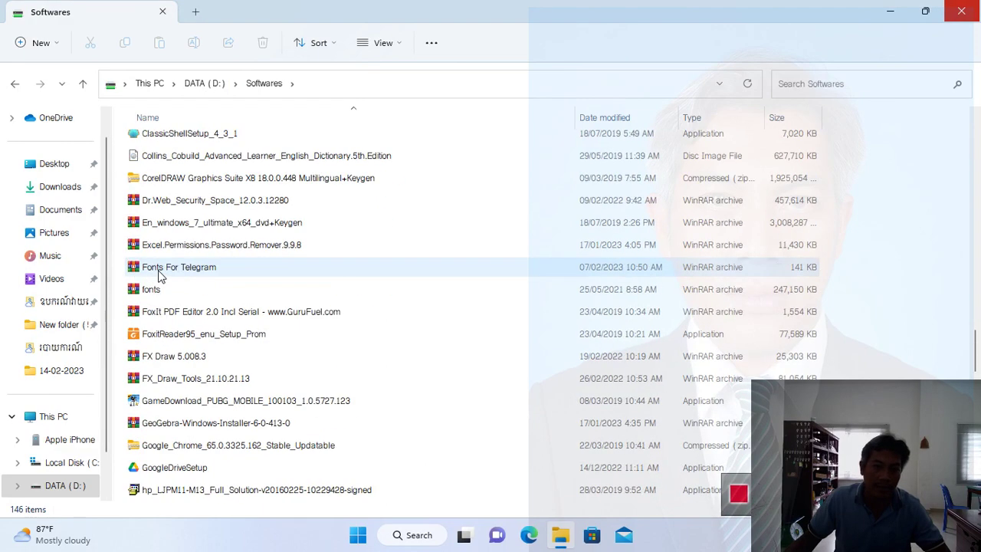
scroll(230, 299, "down", 6)
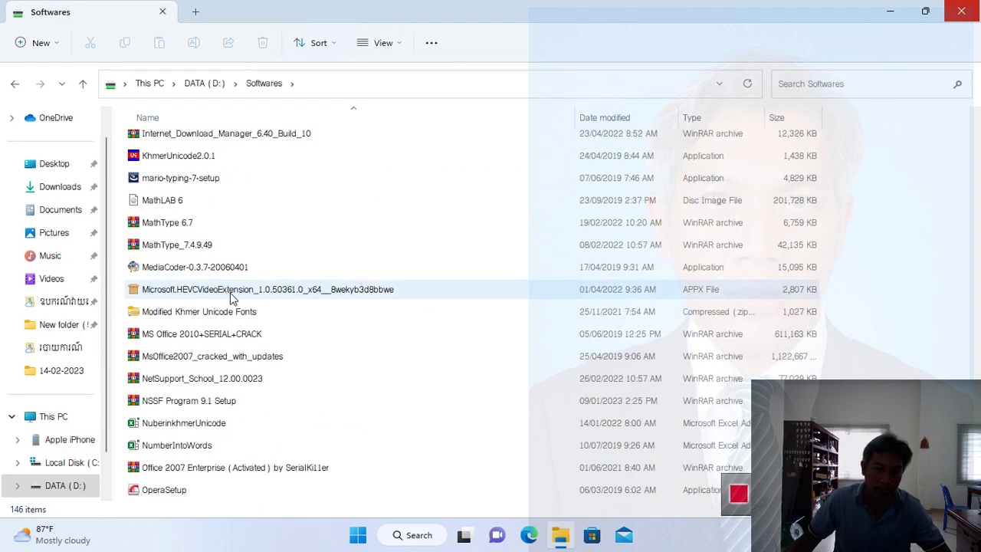
scroll(239, 310, "up", 2)
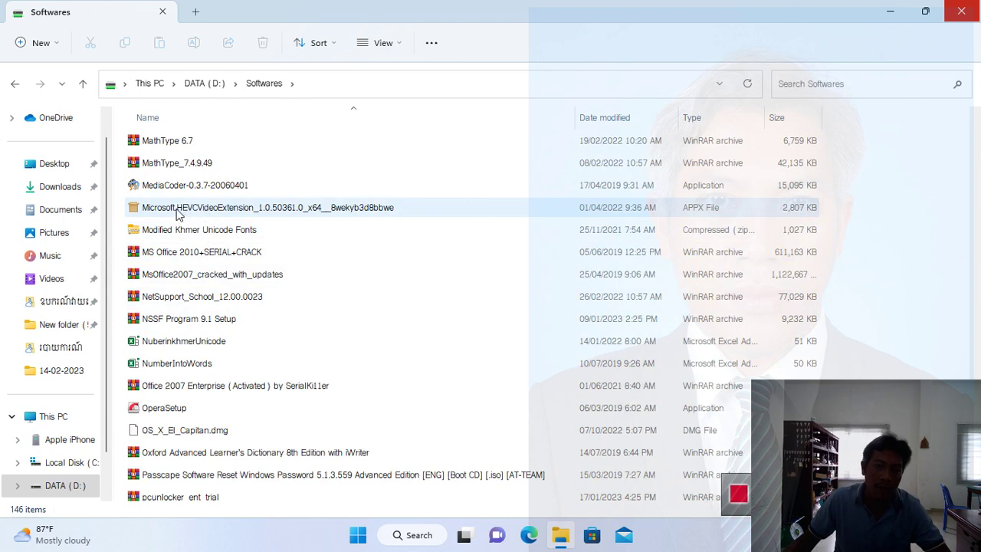
left_click(207, 216)
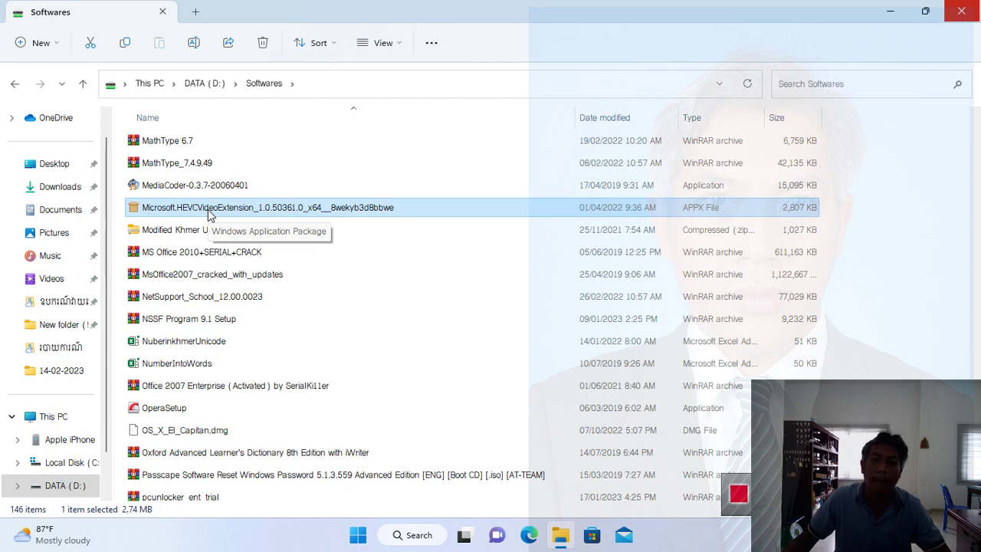
Install HEVC Video Extensions from Device Manufacturer from the selected package and close the installer.
double_click(207, 215)
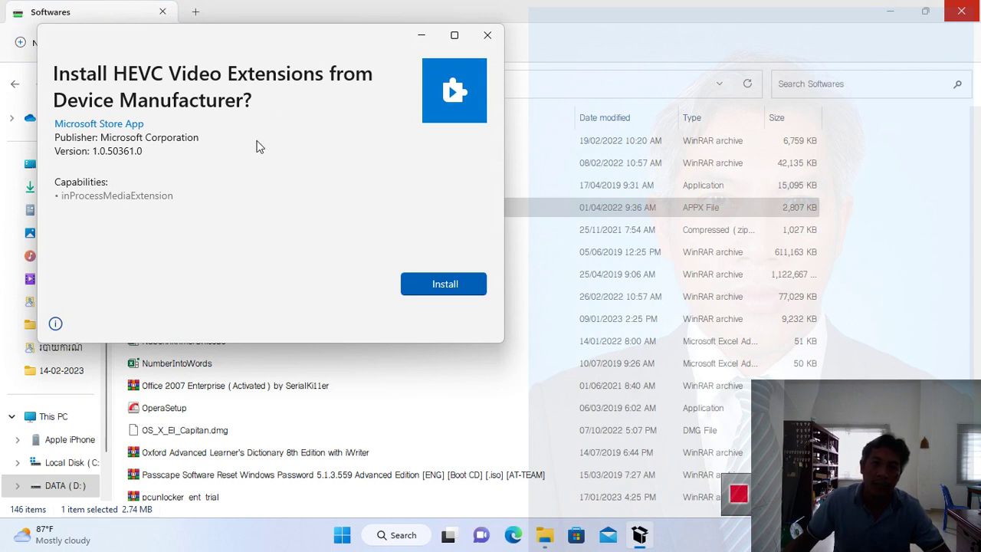
left_click(431, 287)
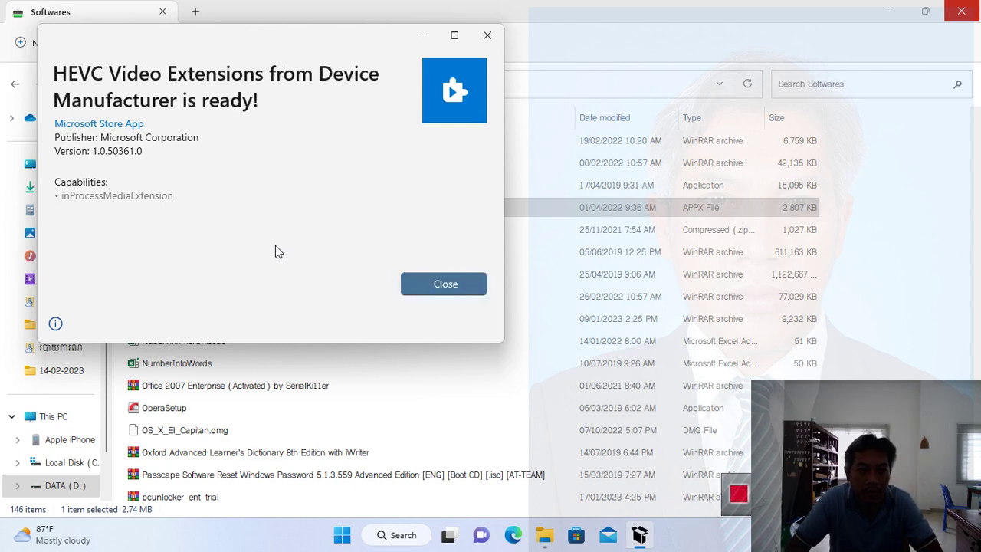
left_click(440, 283)
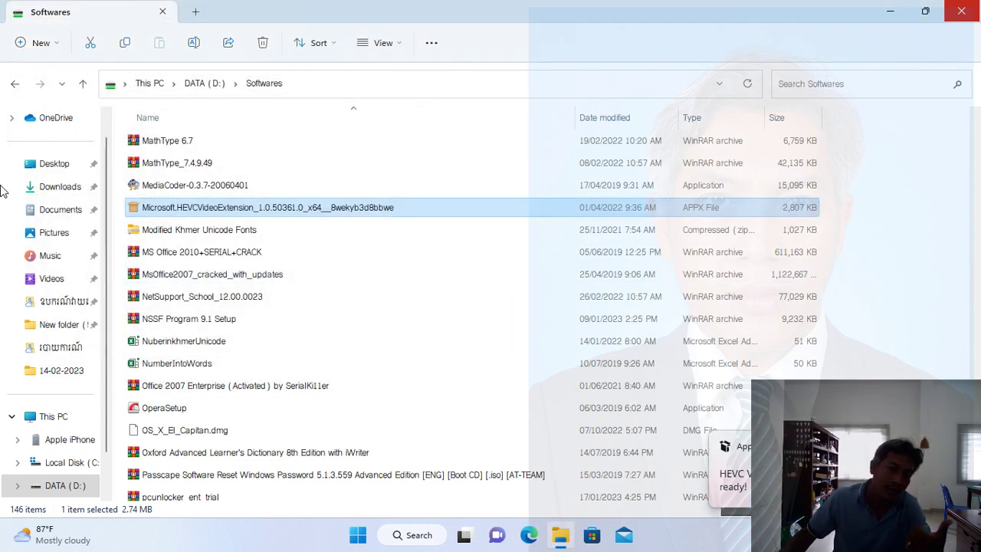
Return to the Video Lesson\14-02-2023 folder on DATA (D:) and open IMG_1614 again.
scroll(76, 372, "down", 1)
scroll(76, 353, "up", 2)
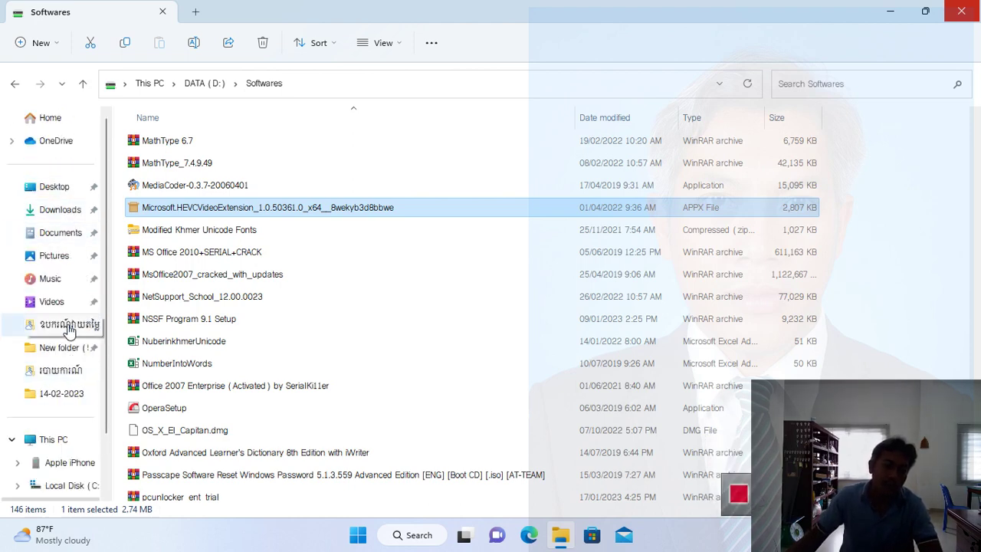
scroll(66, 330, "down", 2)
left_click(65, 416)
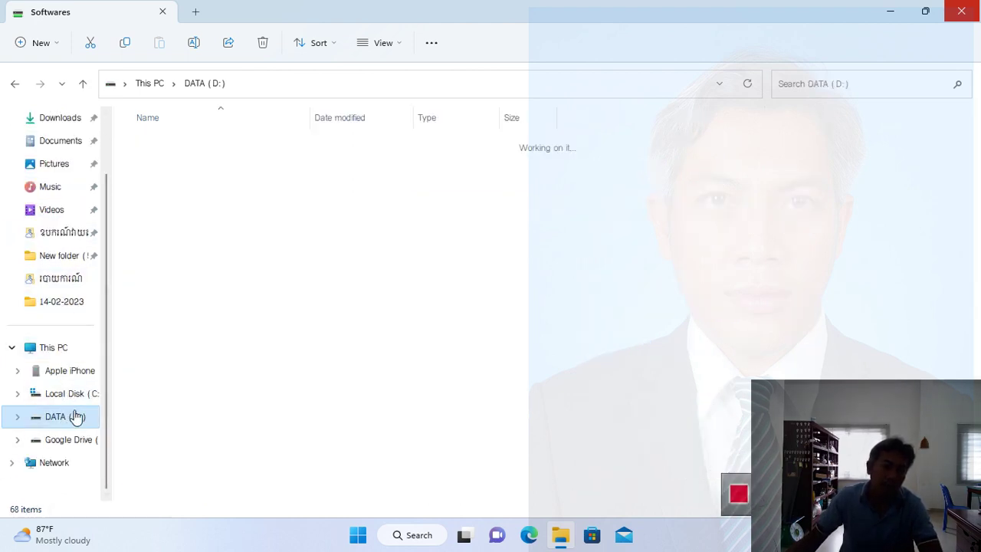
scroll(187, 329, "down", 2)
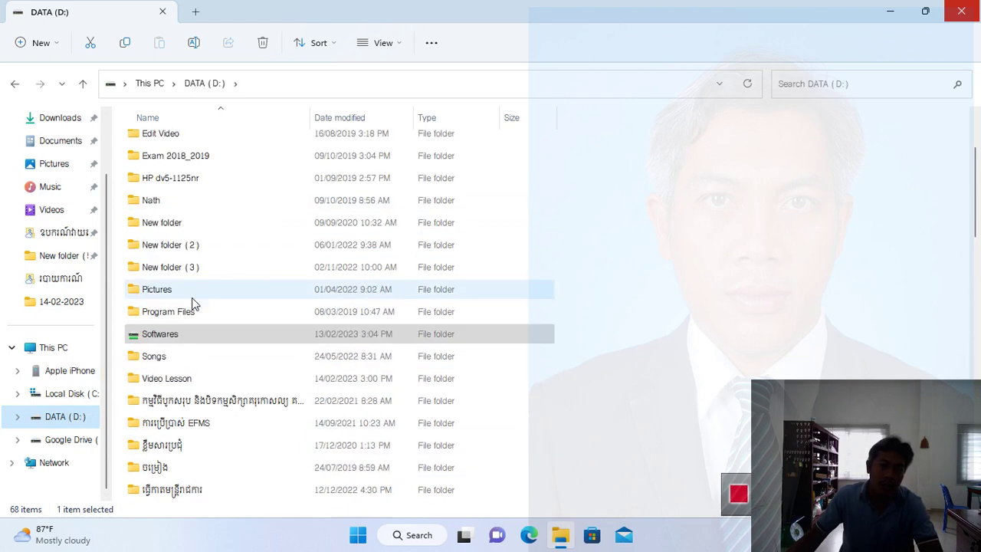
double_click(191, 378)
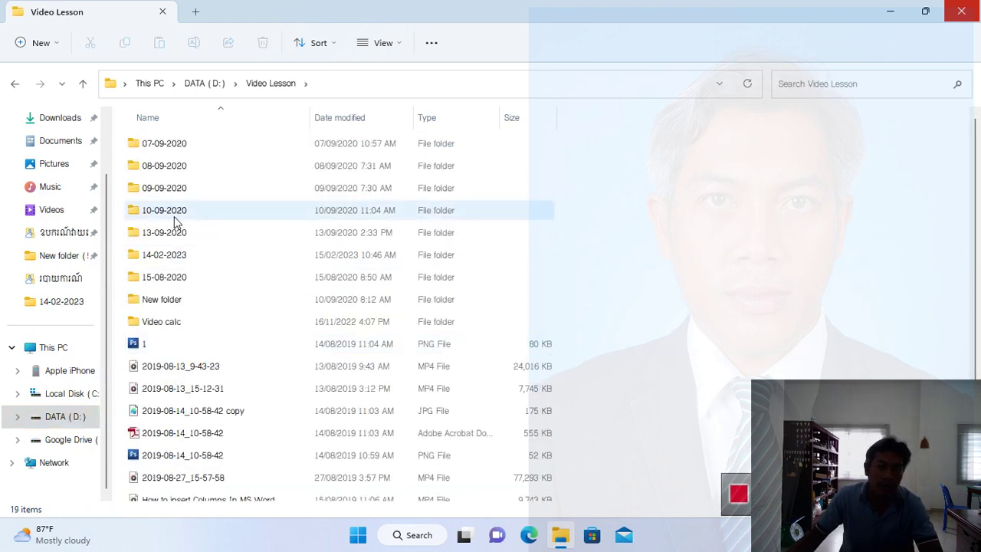
double_click(173, 255)
double_click(178, 259)
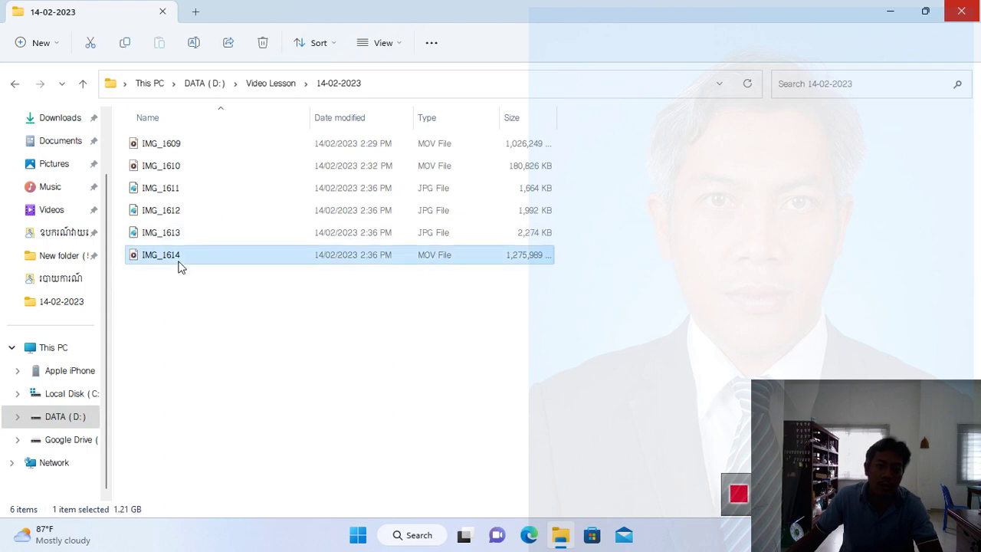